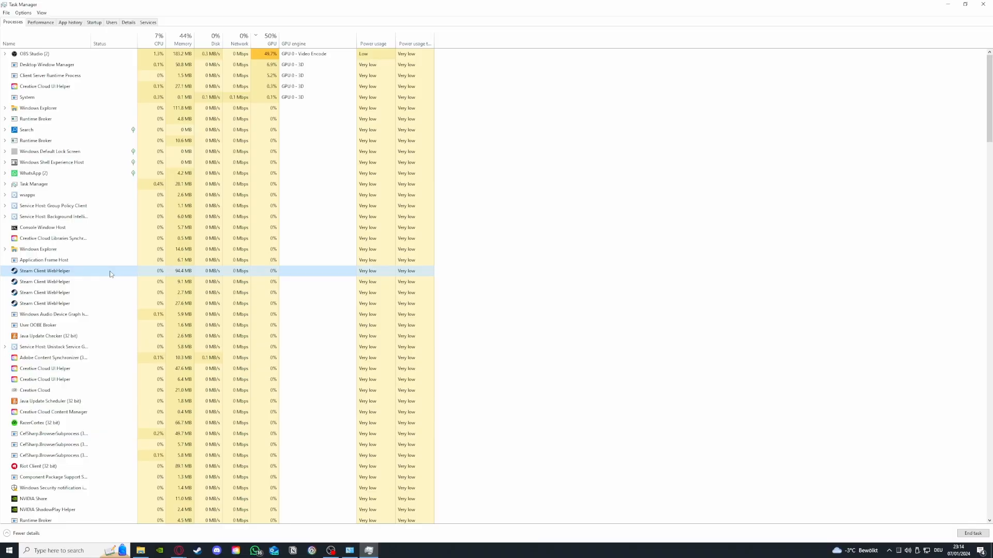
# End the Steam Client WebHelper process that uses 94.4 MB of memory
pyautogui.rightClick(110, 274)
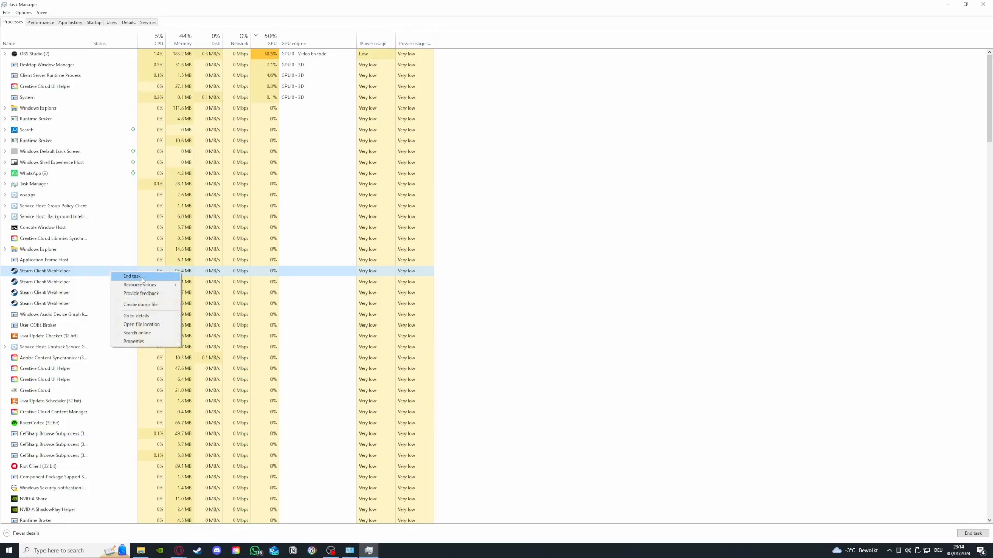
pyautogui.click(142, 278)
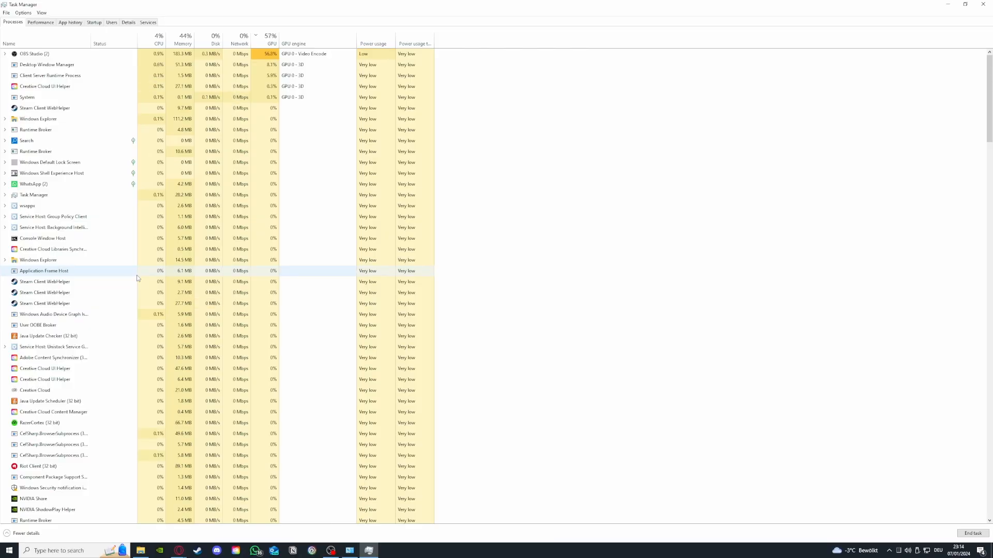
# Review the CPU and GPU 0 performance graphs, and return to the list of running processes
pyautogui.click(51, 23)
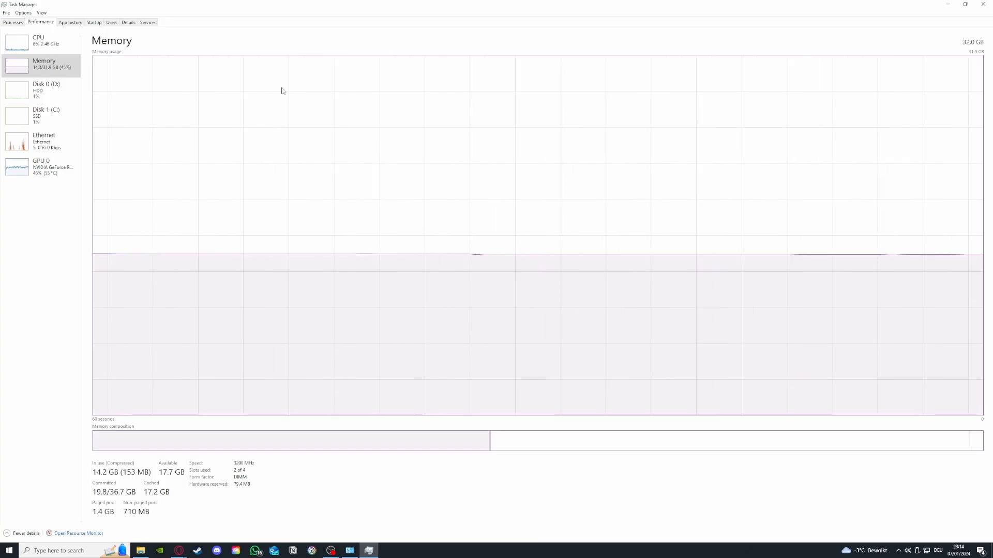
pyautogui.click(21, 50)
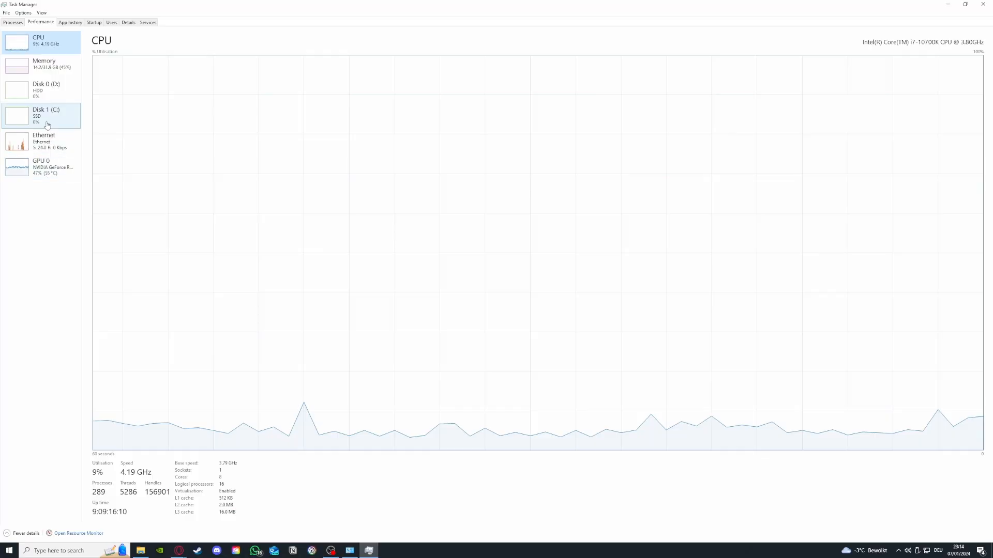
pyautogui.click(41, 167)
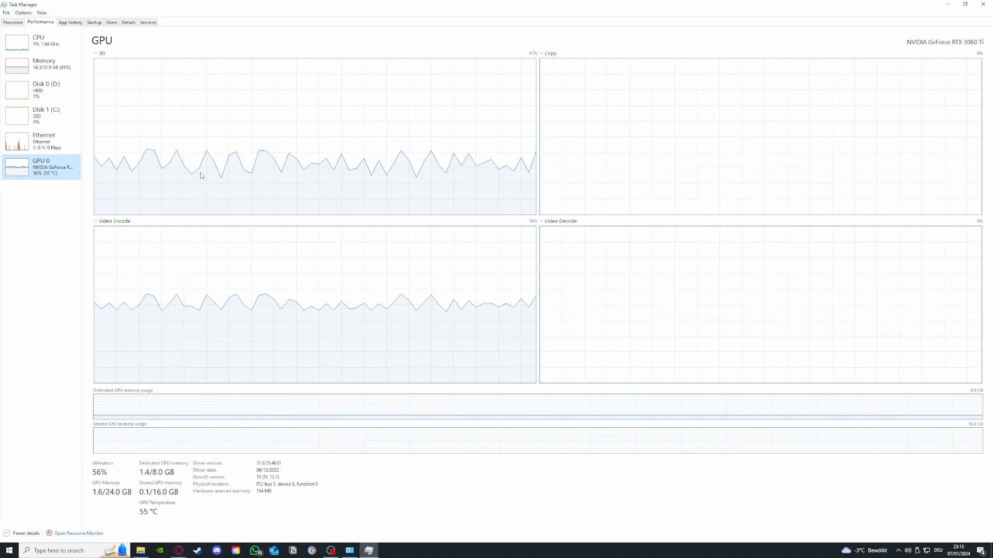
pyautogui.click(10, 22)
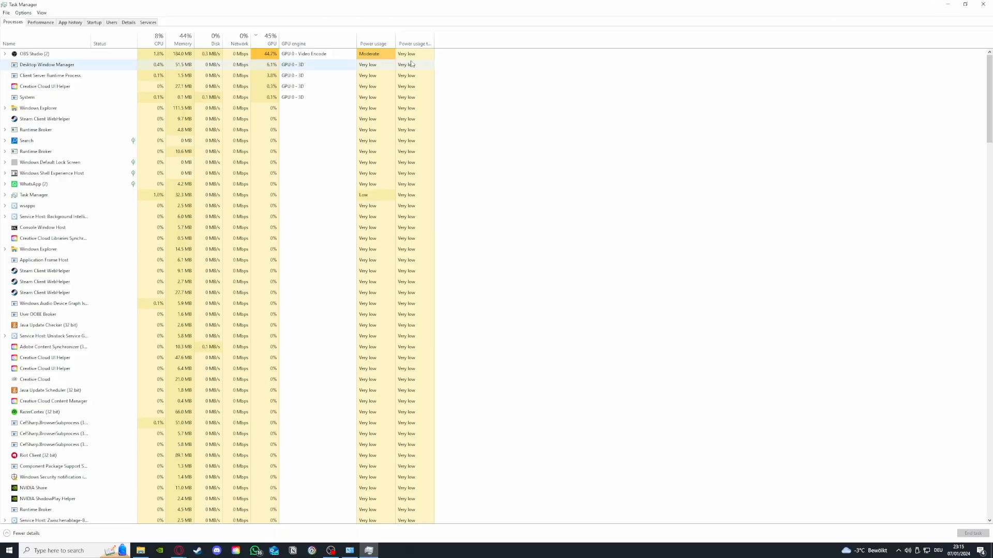
# Check the available actions for Parsec and iCUE in the list of startup apps, and close Task Manager
pyautogui.click(72, 23)
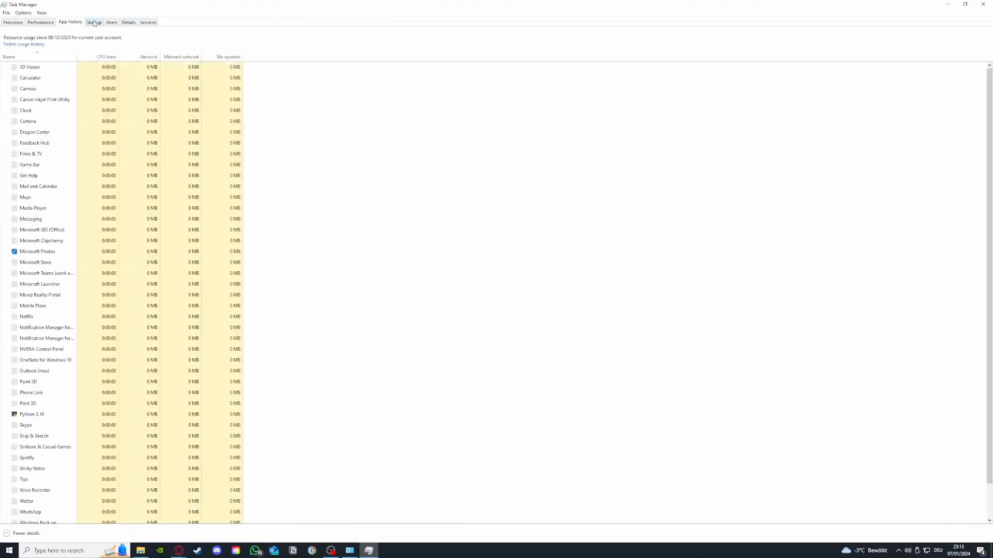
pyautogui.hotkey('ctrl', 'Tab')
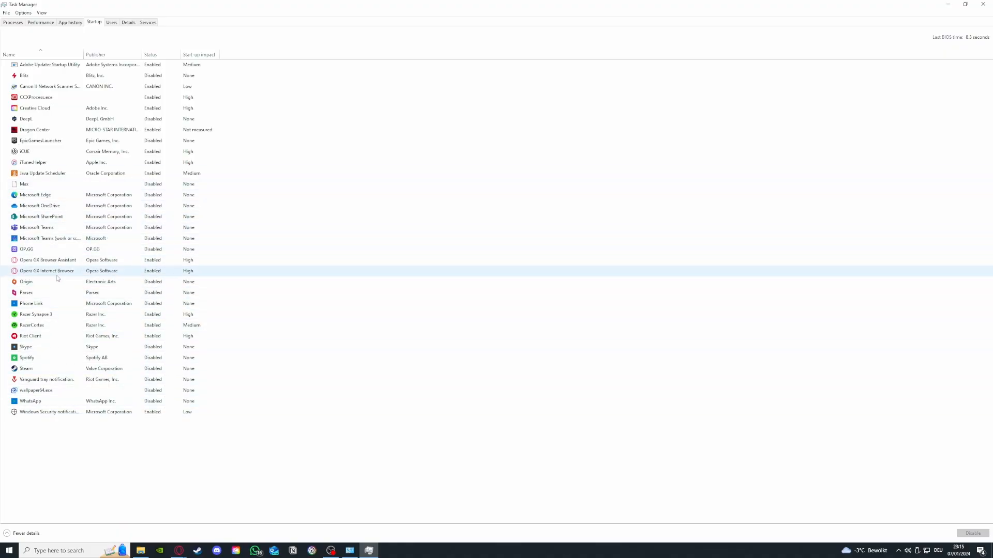
pyautogui.click(64, 294)
pyautogui.rightClick(65, 294)
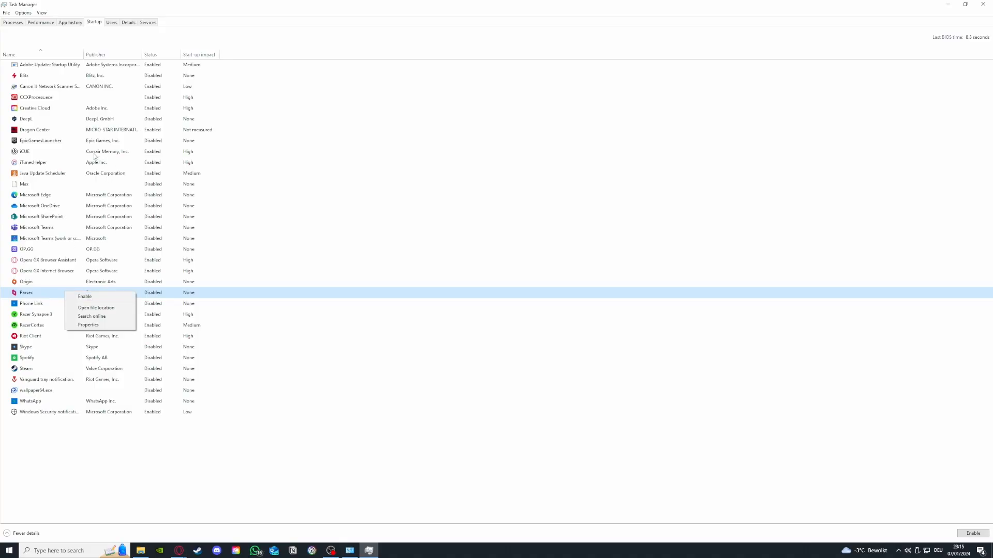
pyautogui.click(57, 153)
pyautogui.rightClick(57, 153)
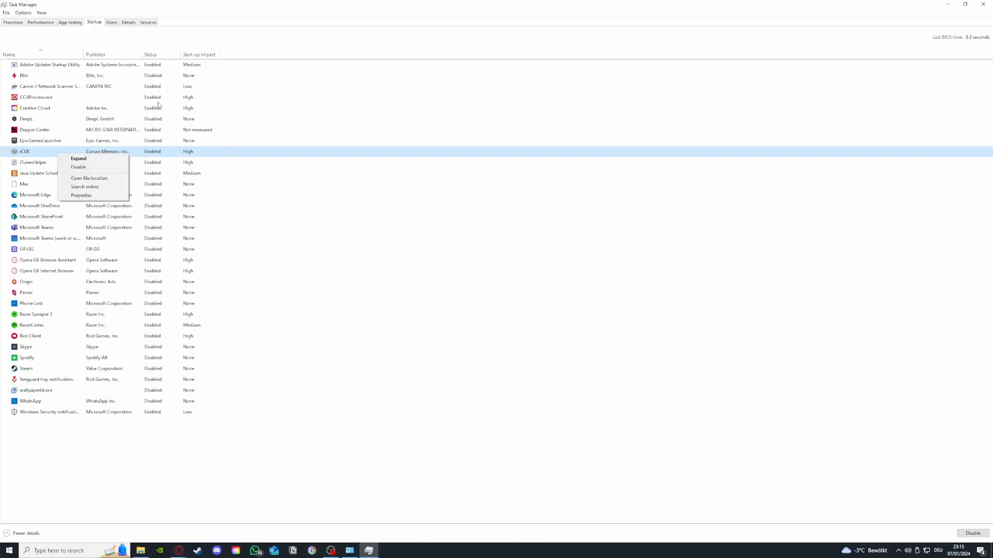
pyautogui.click(79, 167)
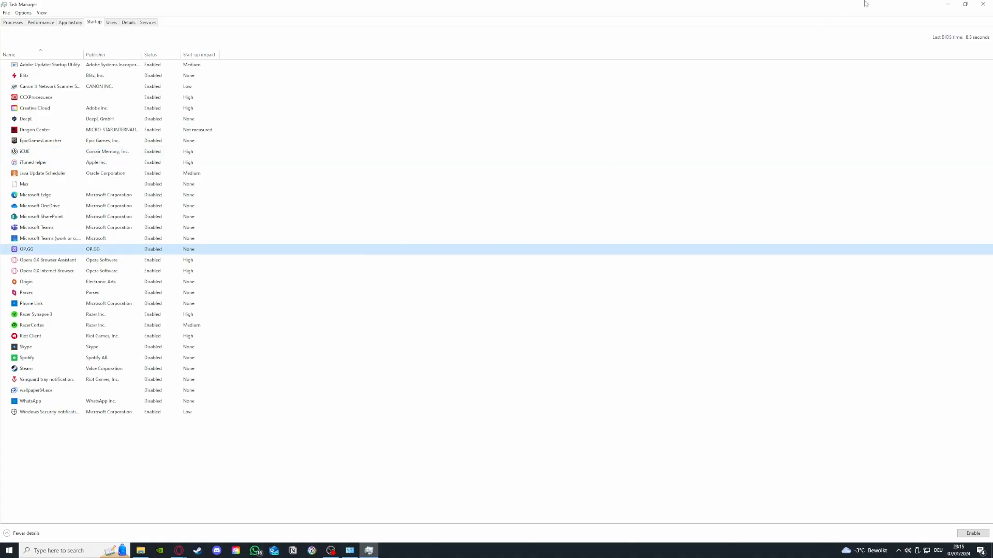
pyautogui.click(982, 5)
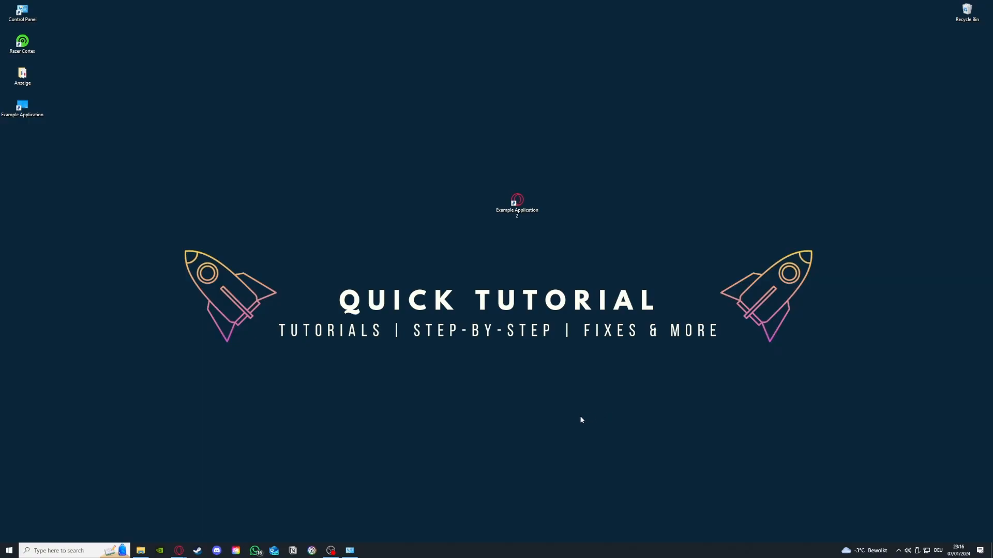
# Reopen Task Manager and enlarge its window so that all process columns fit
pyautogui.rightClick(452, 556)
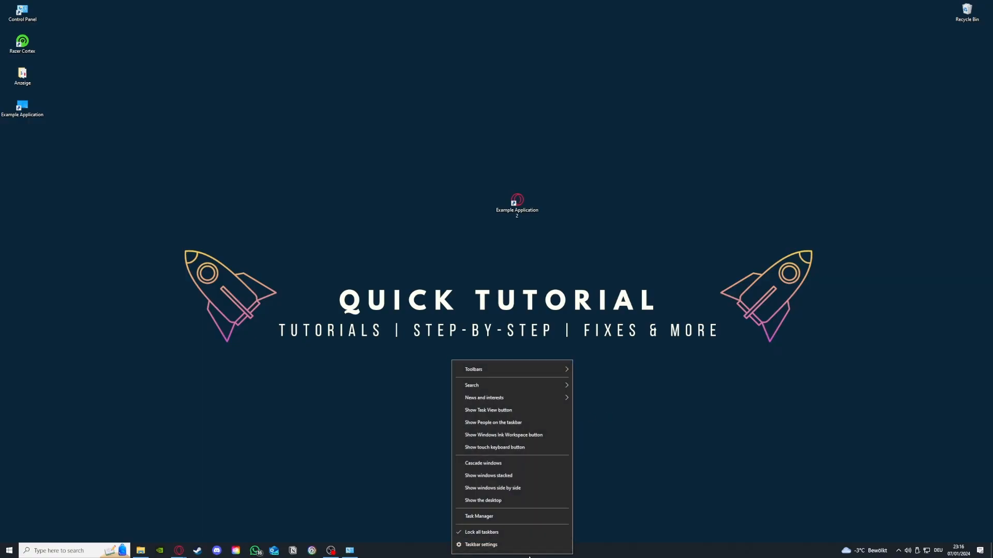
pyautogui.click(485, 517)
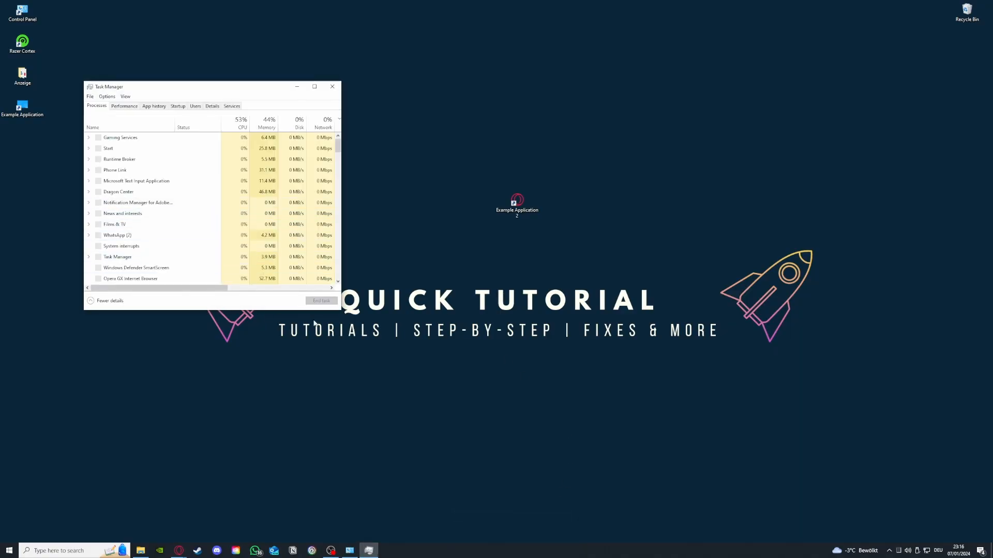
pyautogui.moveTo(337, 311); pyautogui.dragTo(645, 442)
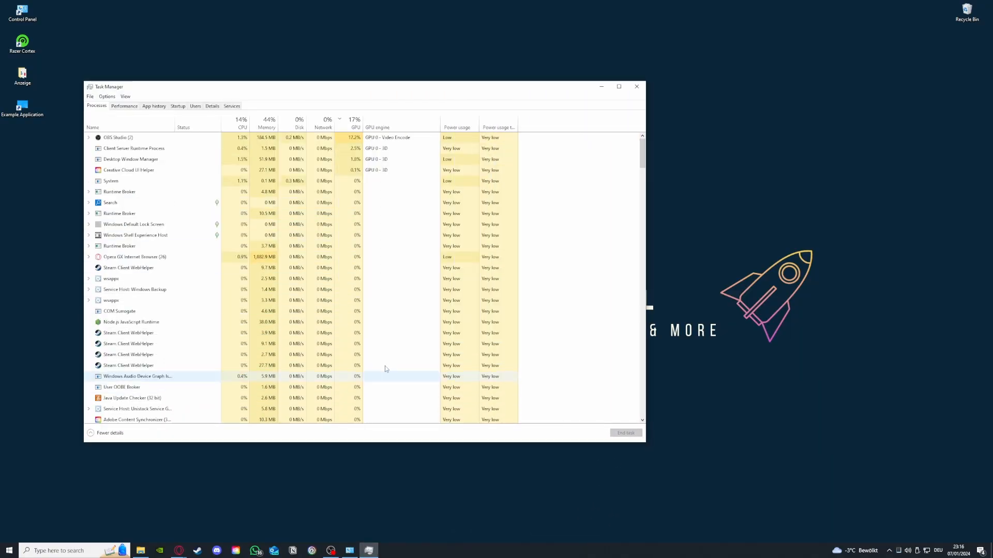
# Go through the Steam Client WebHelper processes one by one, and close Task Manager
pyautogui.click(182, 268)
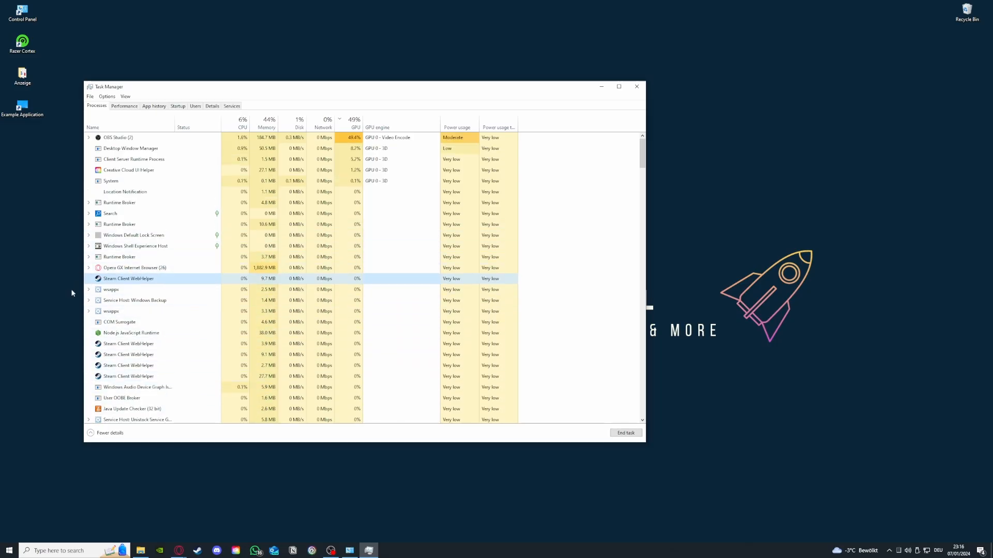
pyautogui.scroll(-3, 111, 331)
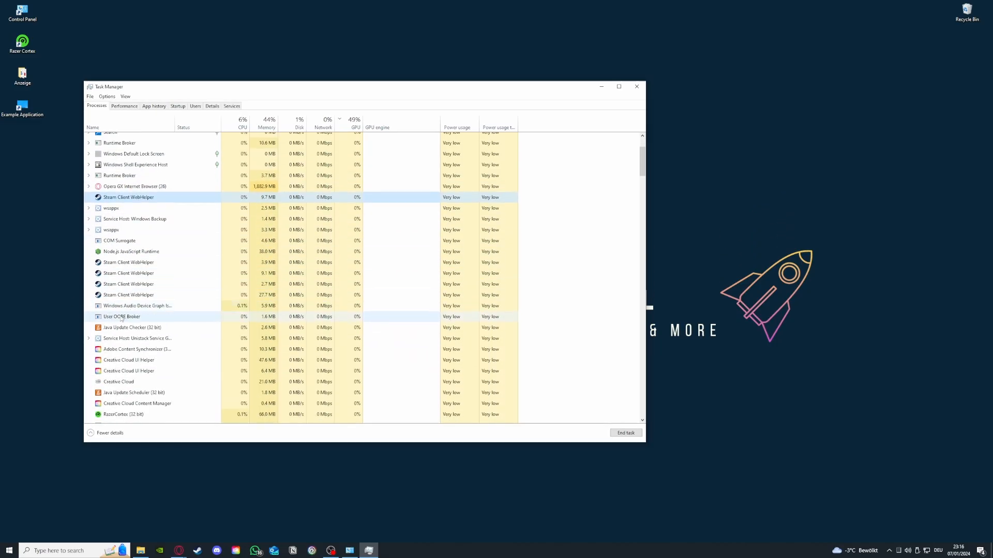
pyautogui.click(117, 260)
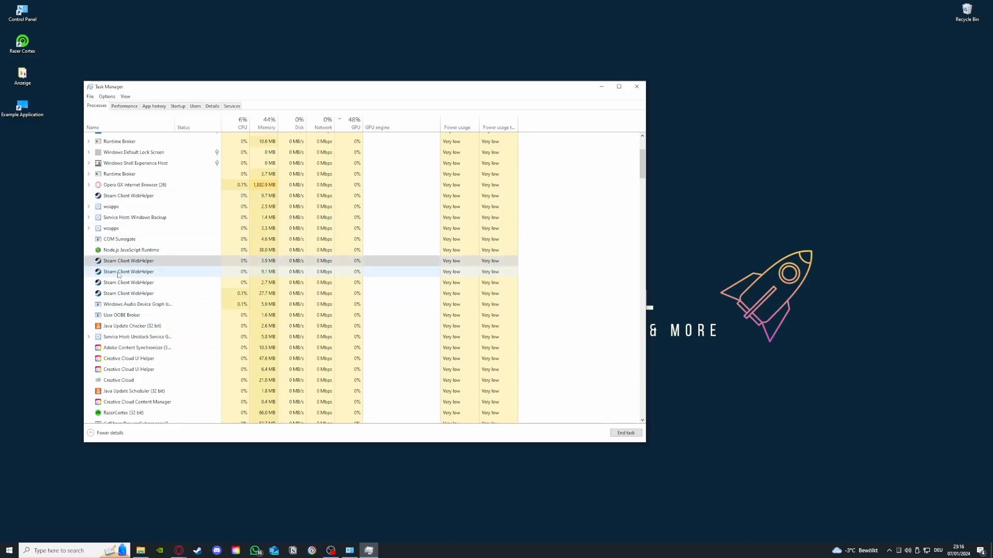
pyautogui.click(119, 271)
pyautogui.click(120, 283)
pyautogui.click(122, 294)
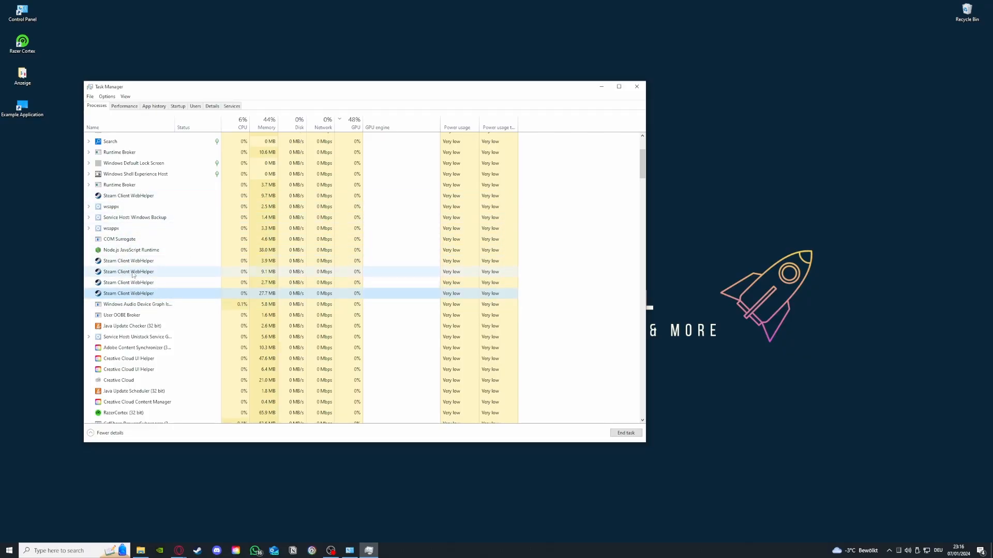
pyautogui.click(636, 87)
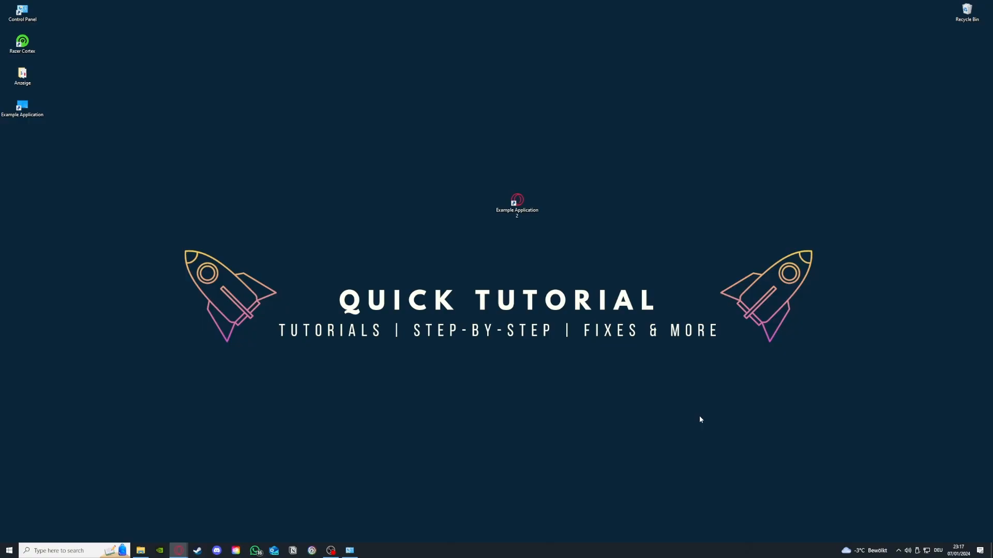
# Open Administrative Tools from Control Panel's System and Security page and place its window beside the Control Panel window
pyautogui.click(349, 550)
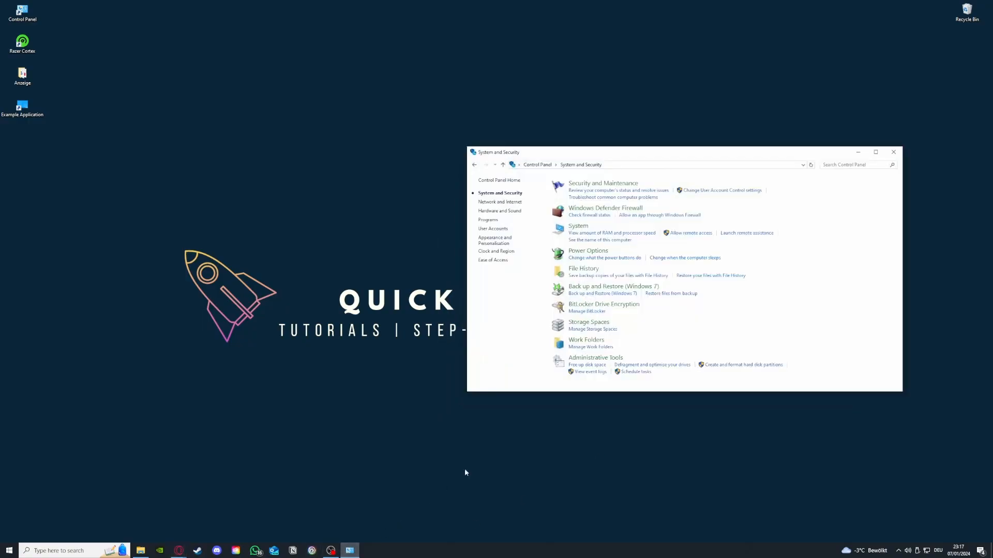
pyautogui.moveTo(592, 362)
pyautogui.mouseDown()
pyautogui.moveTo(511, 357)
pyautogui.moveTo(455, 369)
pyautogui.moveTo(573, 360)
pyautogui.mouseUp()
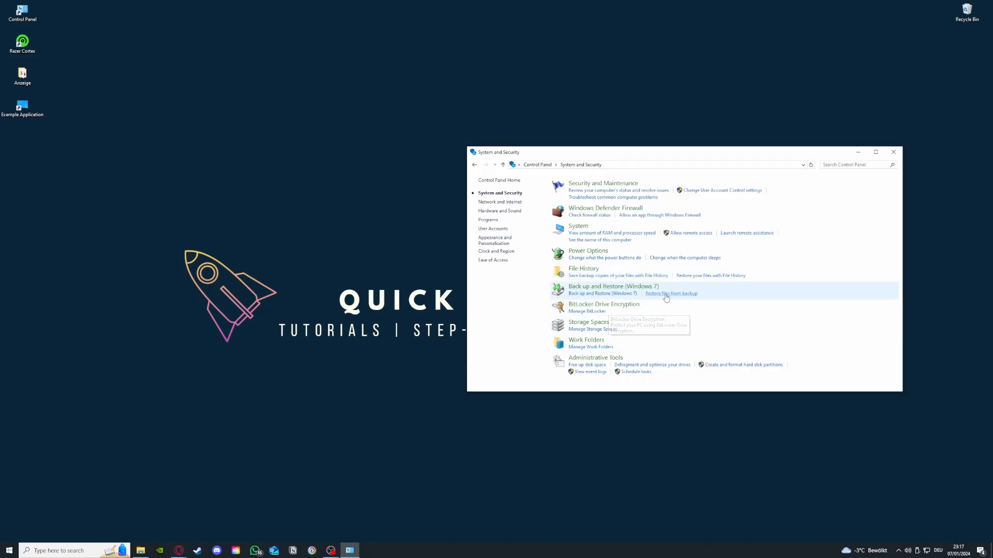
pyautogui.click(614, 361)
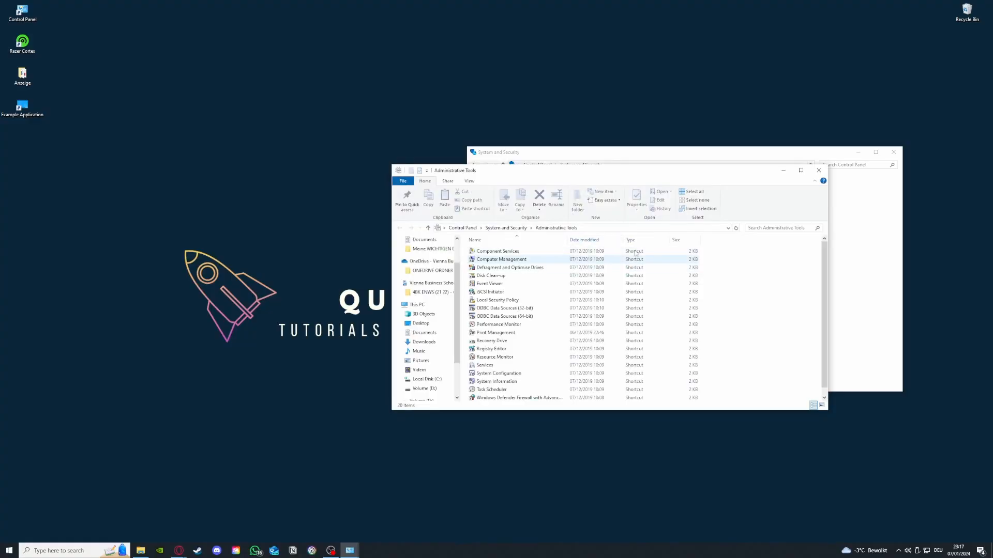
pyautogui.moveTo(616, 171); pyautogui.dragTo(247, 112)
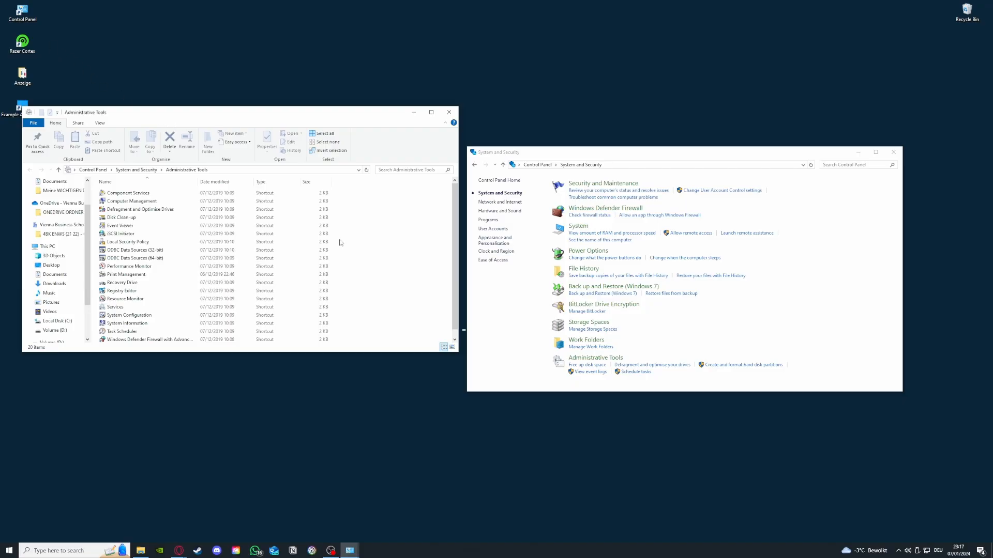
pyautogui.click(80, 552)
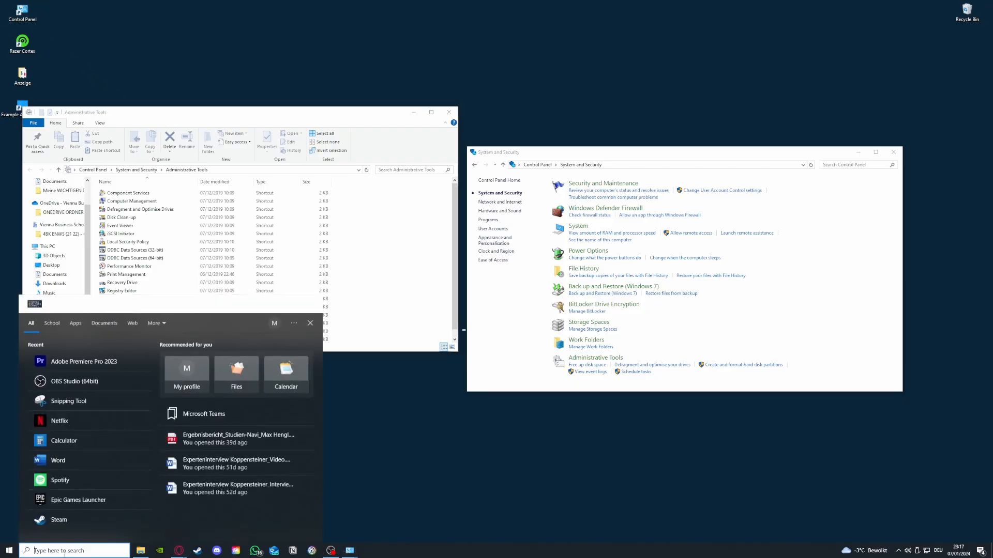
pyautogui.click(362, 455)
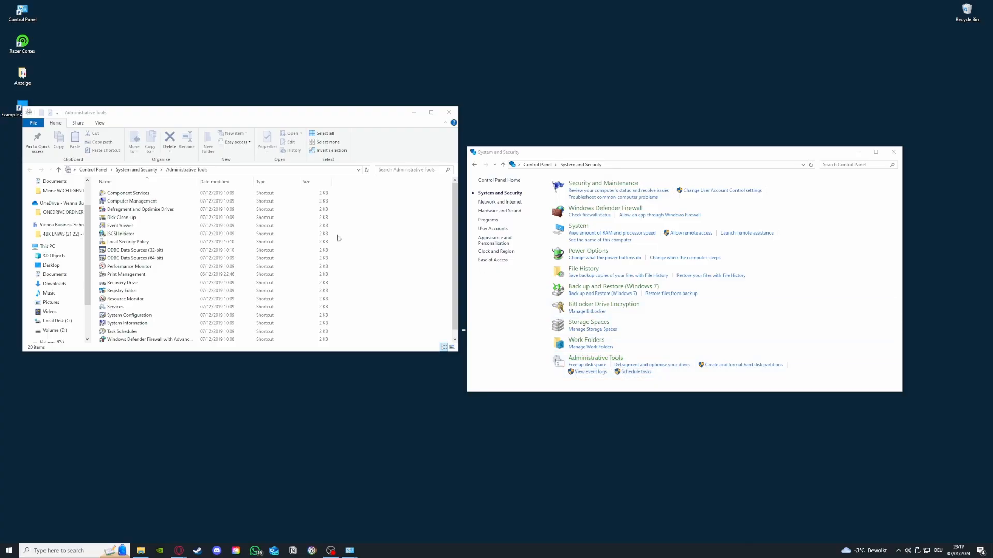
# Start Disk Clean-up, choose drive C:, and dismiss it together with the Administrative Tools and Control Panel windows
pyautogui.doubleClick(129, 221)
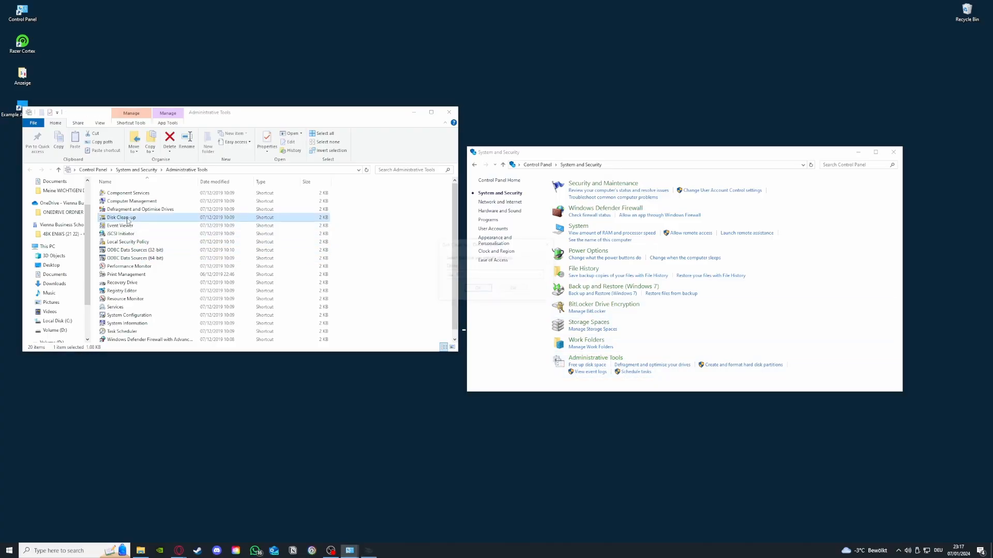
pyautogui.click(476, 275)
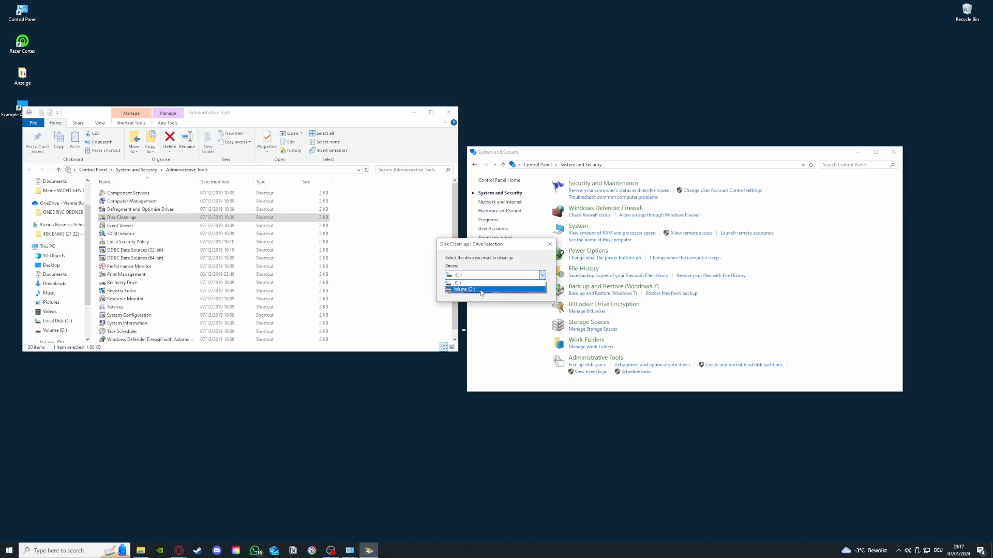
pyautogui.click(481, 282)
pyautogui.click(549, 247)
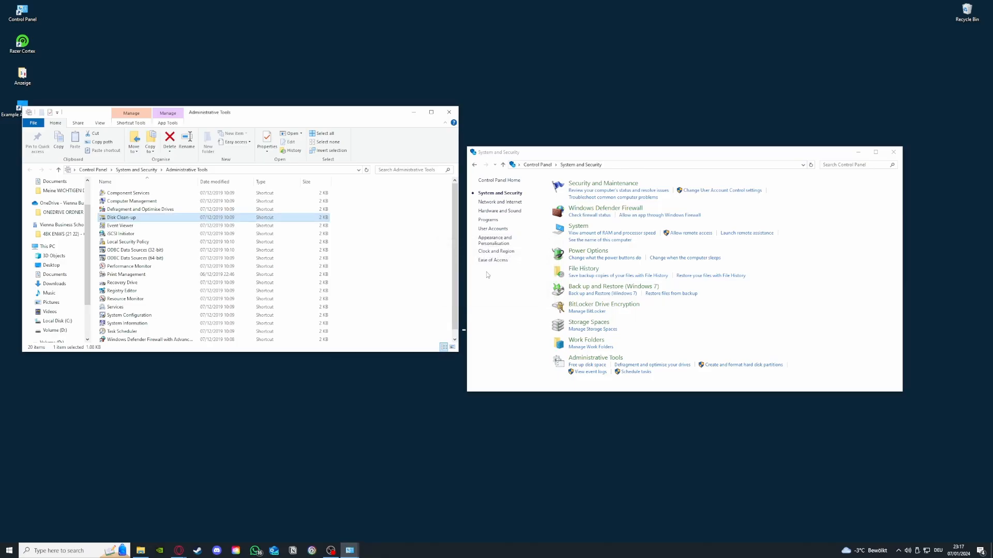
pyautogui.click(449, 113)
pyautogui.click(893, 153)
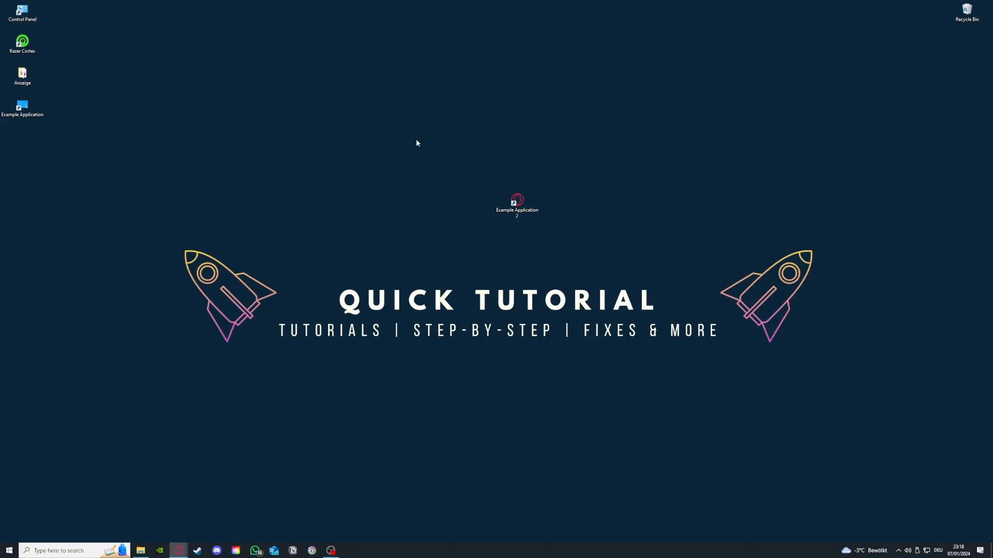
# Open Control Panel's list of installed programs for uninstalling and look through its entries
pyautogui.doubleClick(37, 14)
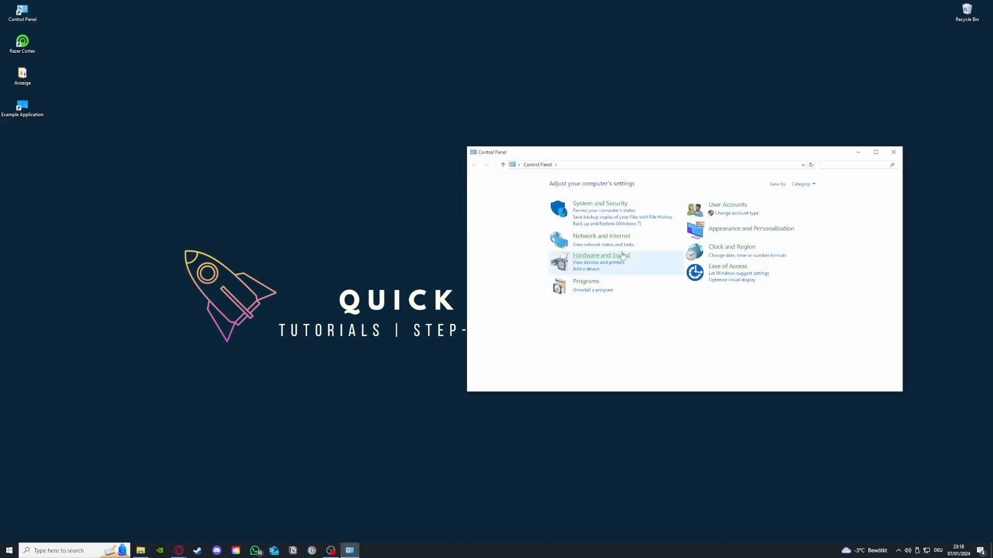
pyautogui.click(593, 291)
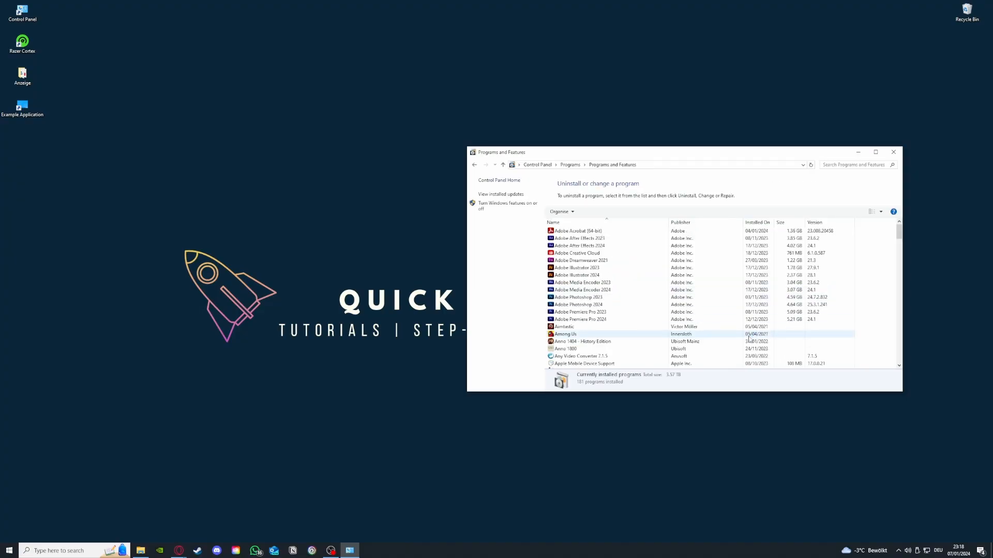
pyautogui.scroll(-12, 748, 339)
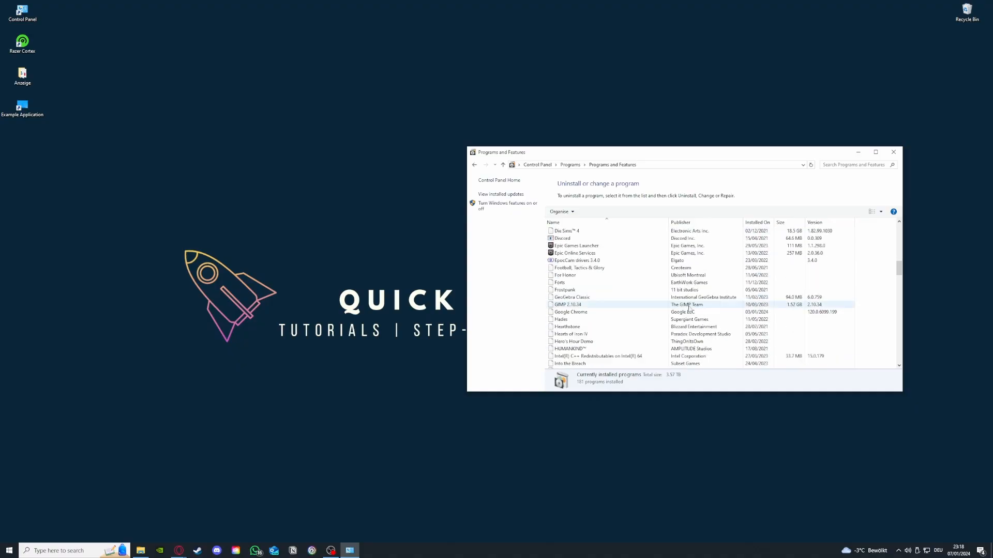
pyautogui.scroll(-10, 689, 309)
pyautogui.scroll(5, 643, 313)
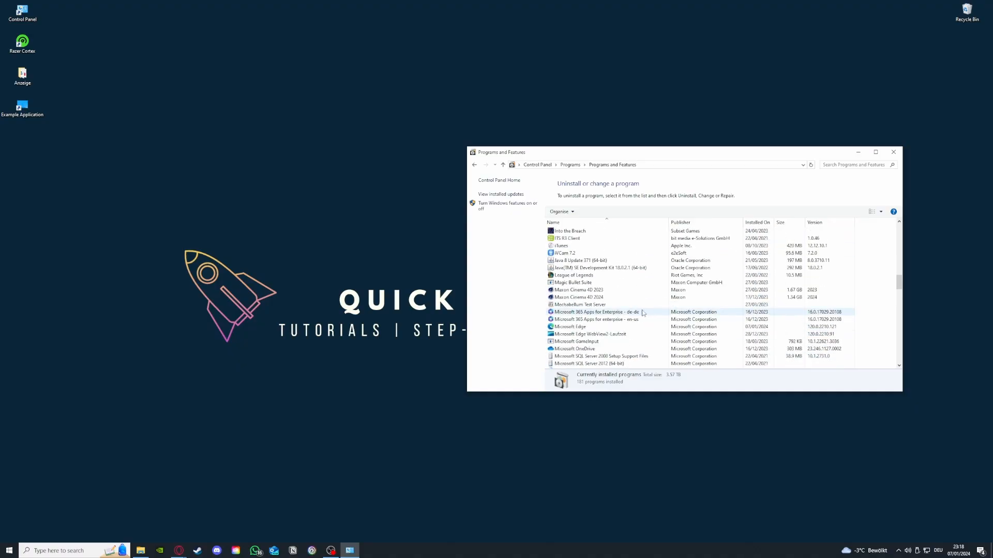
pyautogui.scroll(-3, 643, 314)
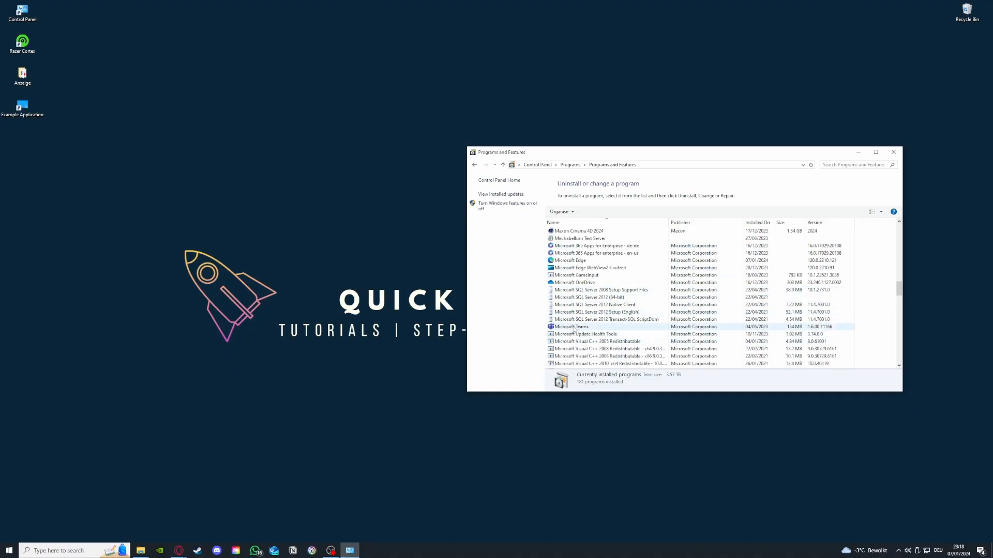
# Bring up the Uninstall option for Microsoft Teams in the installed programs list and dismiss it without uninstalling
pyautogui.click(574, 328)
pyautogui.rightClick(574, 329)
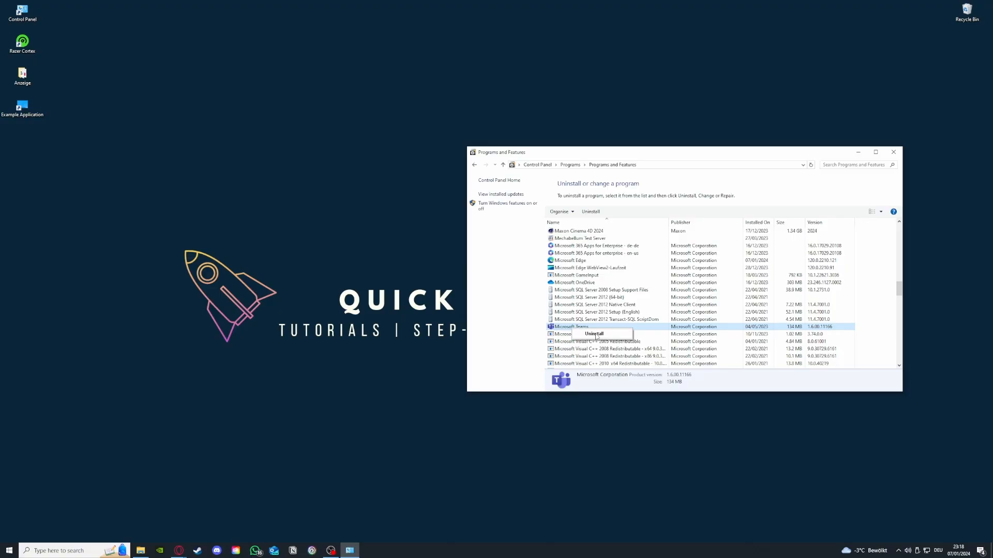
pyautogui.click(497, 269)
# Return to the Control Panel overview, search for "window", and open Windows Defender Firewall
pyautogui.click(475, 166)
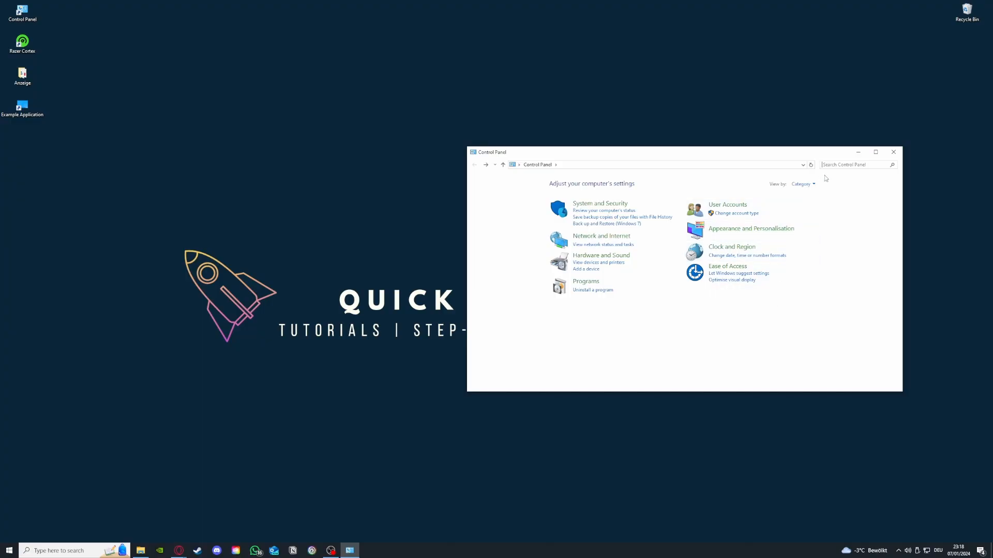
pyautogui.write('window')
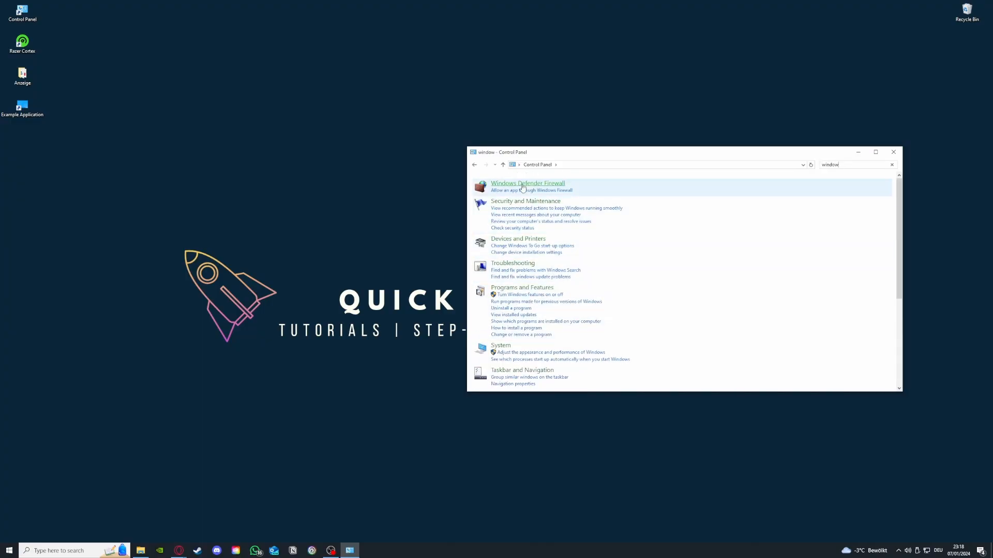
pyautogui.click(527, 183)
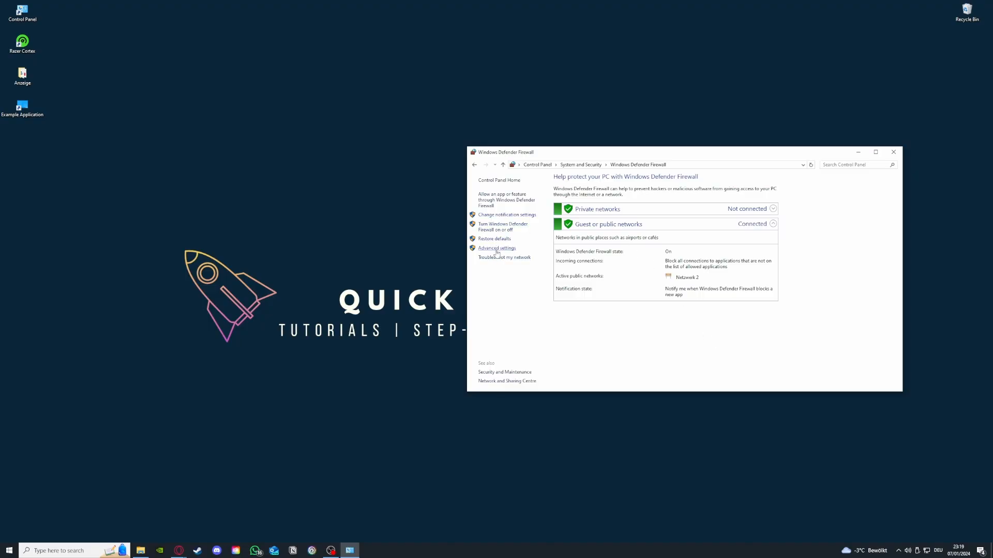
# Look through the apps allowed to communicate through Windows Defender Firewall, and return to the firewall overview
pyautogui.click(497, 201)
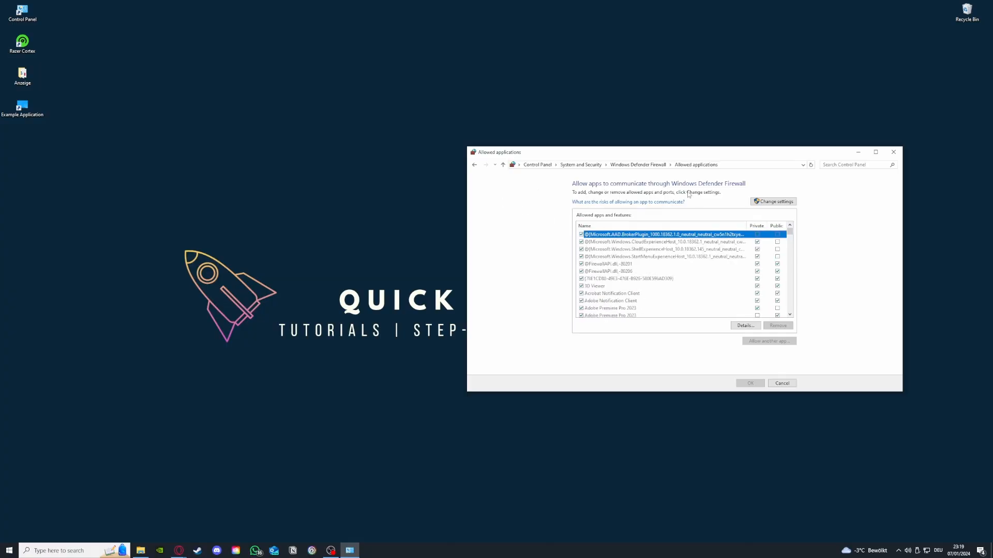
pyautogui.click(475, 165)
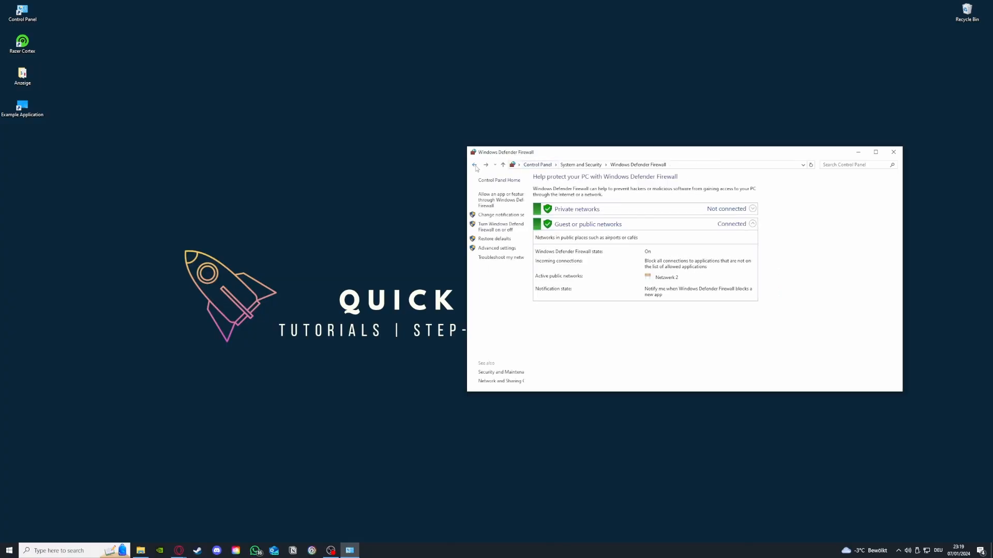
pyautogui.click(497, 201)
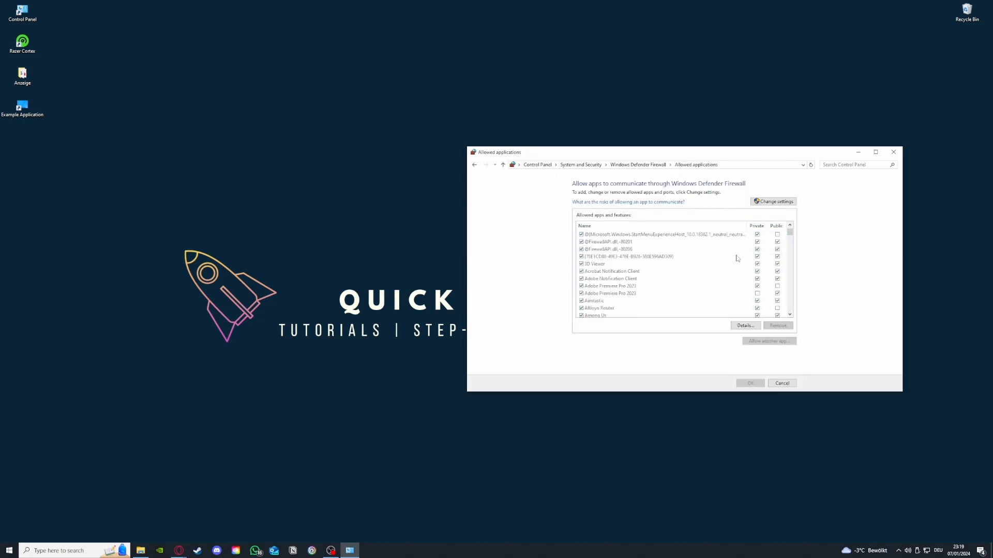
pyautogui.scroll(-10, 736, 256)
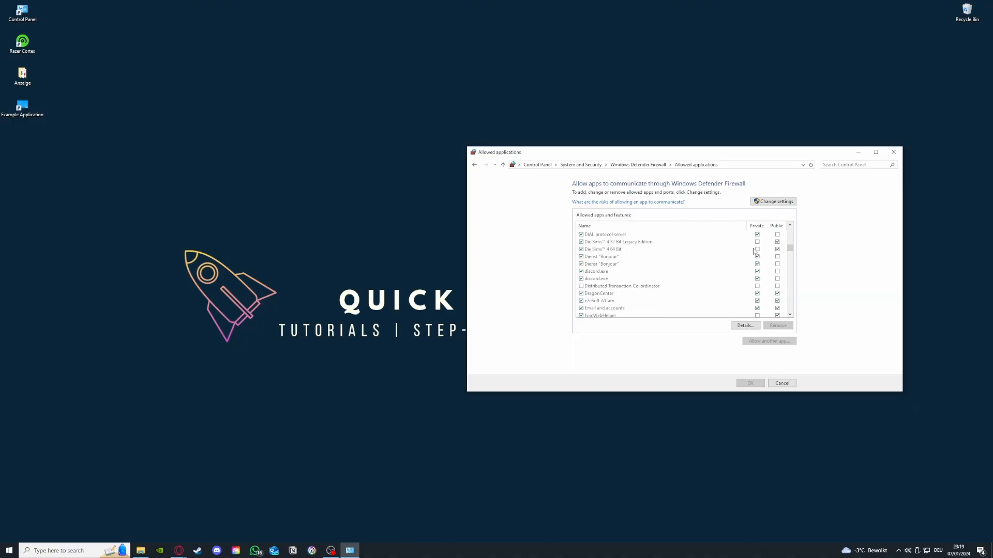
pyautogui.click(474, 165)
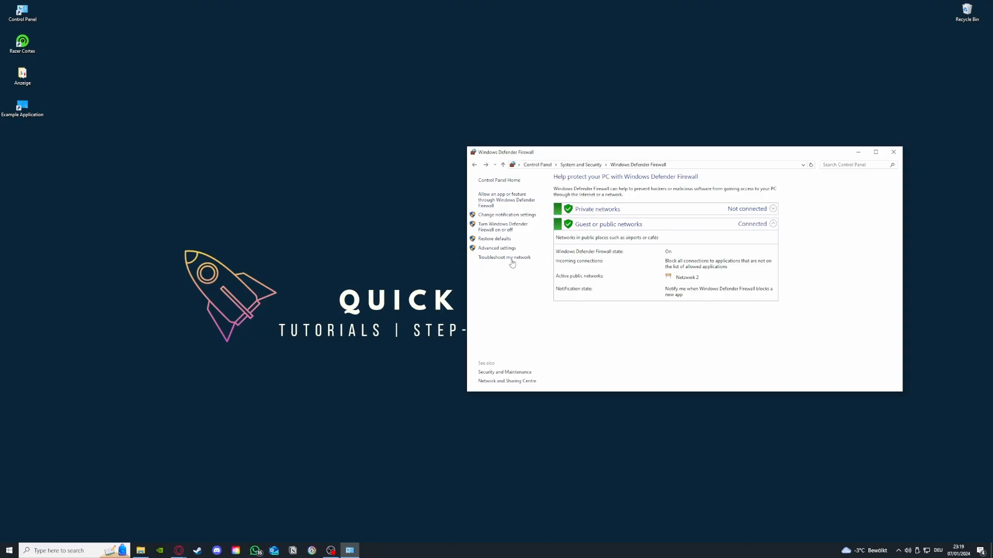
# Open the firewall's advanced settings and look through the inbound rules
pyautogui.click(497, 249)
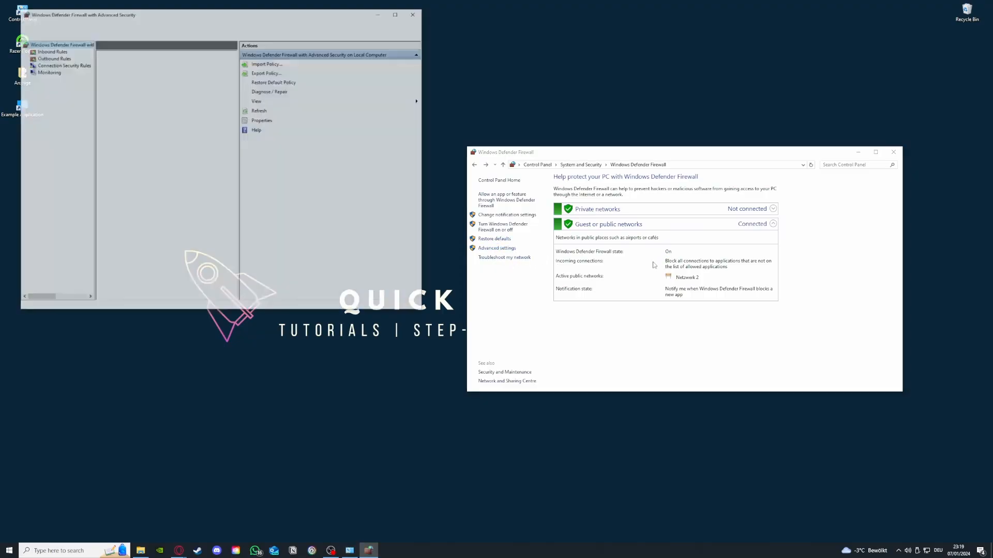
pyautogui.scroll(-3, 154, 120)
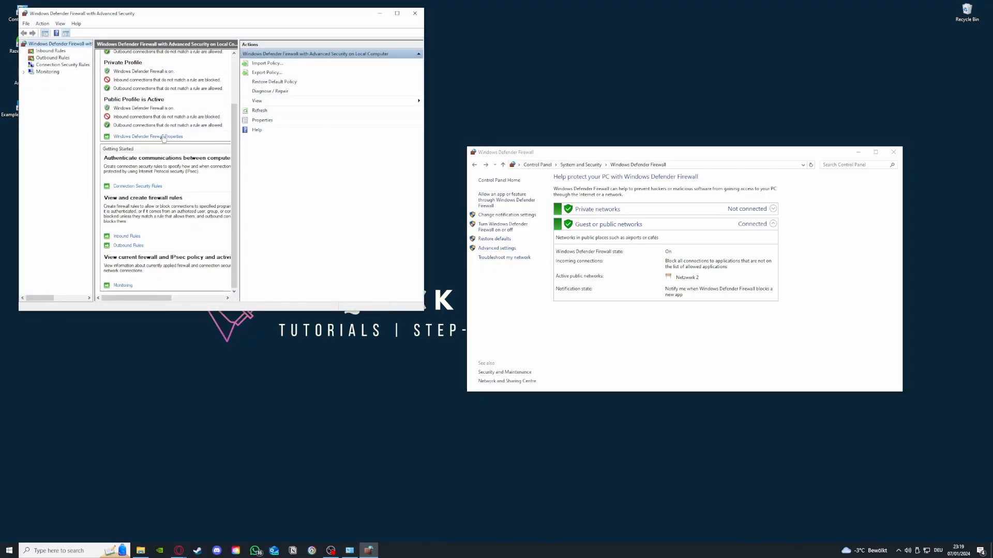
pyautogui.click(51, 52)
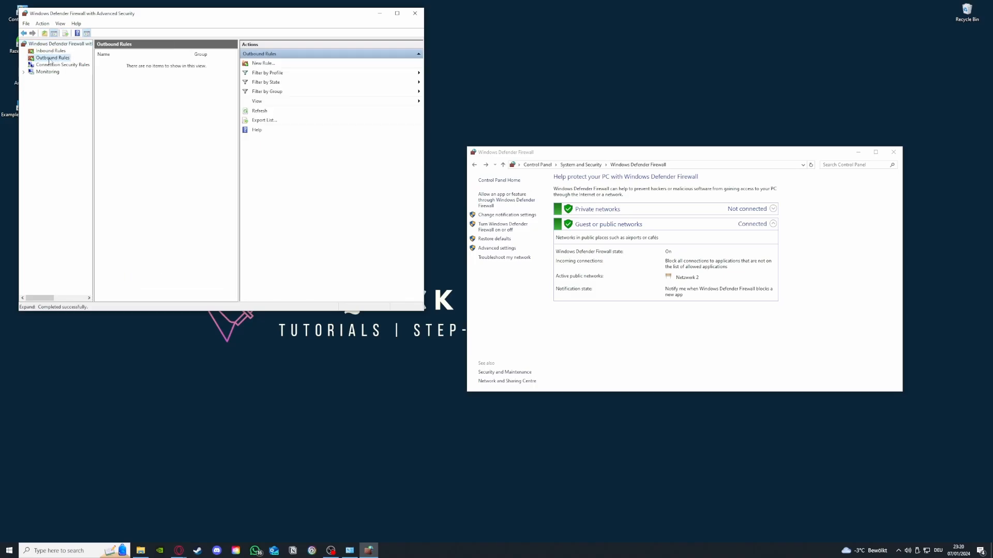
pyautogui.click(52, 58)
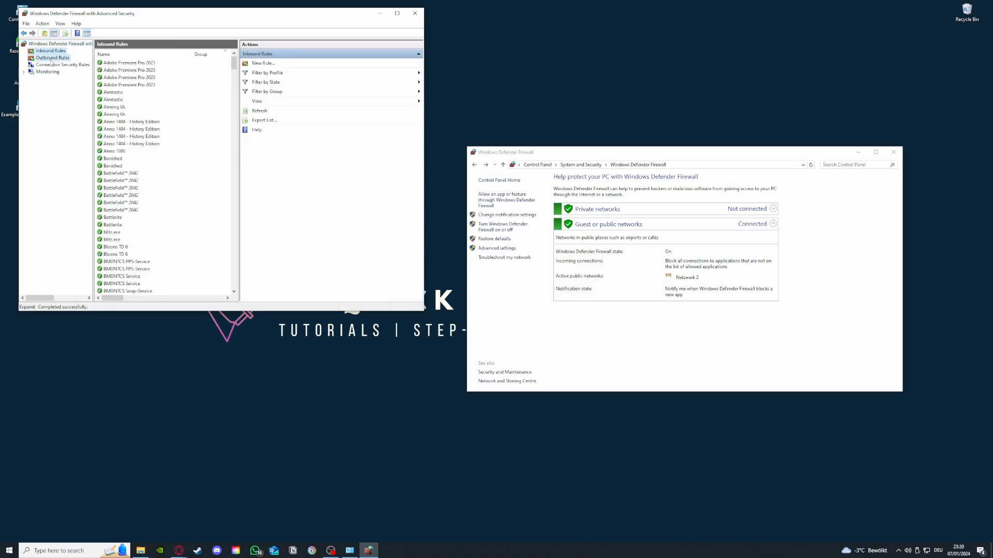
pyautogui.click(52, 51)
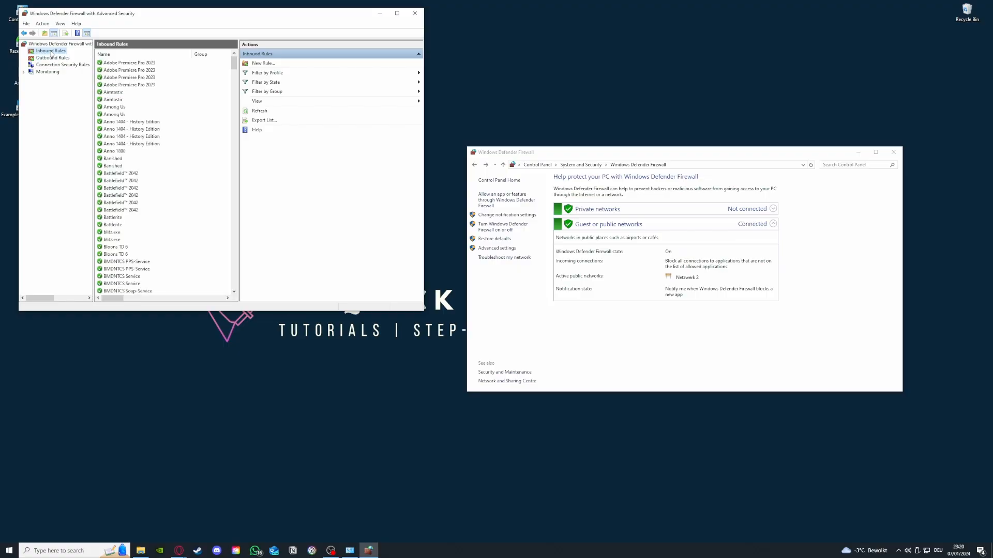
pyautogui.scroll(-5, 162, 155)
pyautogui.scroll(-10, 161, 158)
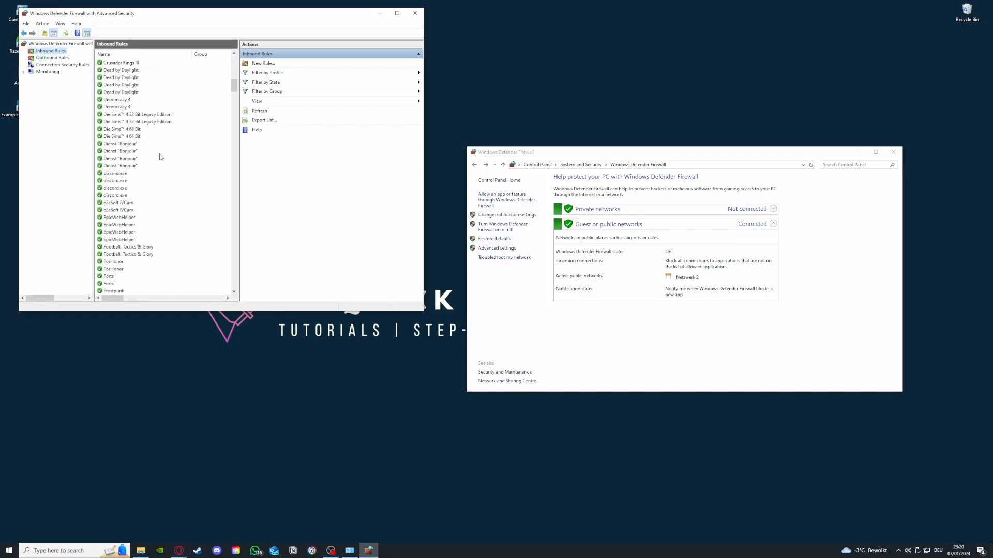
# Open the New Inbound Rule Wizard, cancel it at the rule type page, and look further through the inbound rules
pyautogui.click(279, 63)
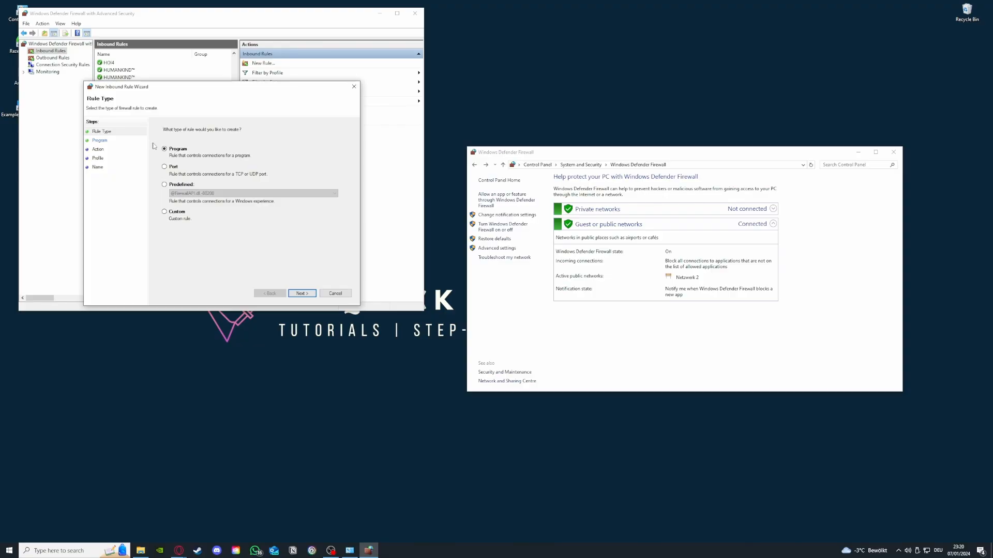
pyautogui.click(354, 87)
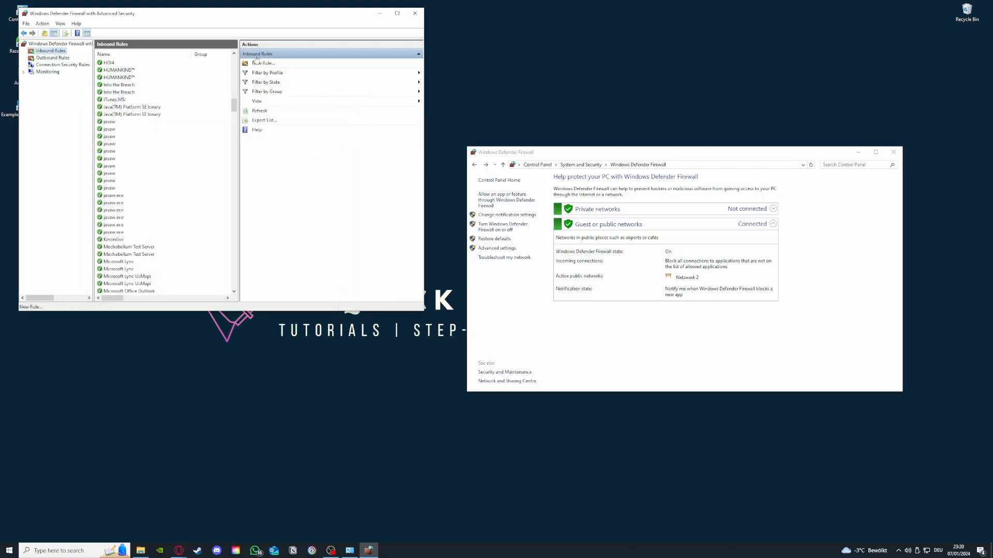
pyautogui.scroll(-15, 183, 250)
pyautogui.scroll(-8, 181, 250)
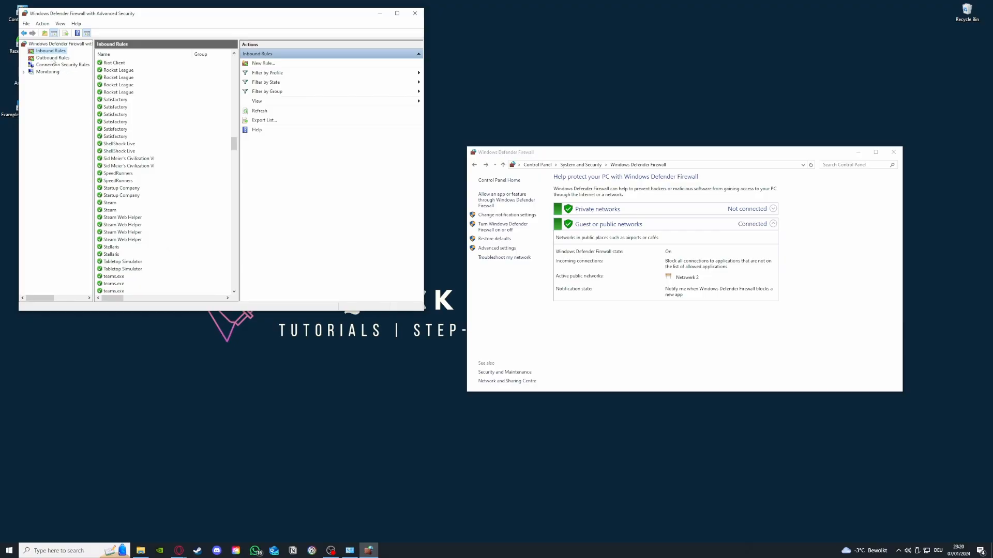
# Display the outbound rules and look through the list before returning to its beginning
pyautogui.click(53, 57)
pyautogui.click(51, 51)
pyautogui.click(52, 57)
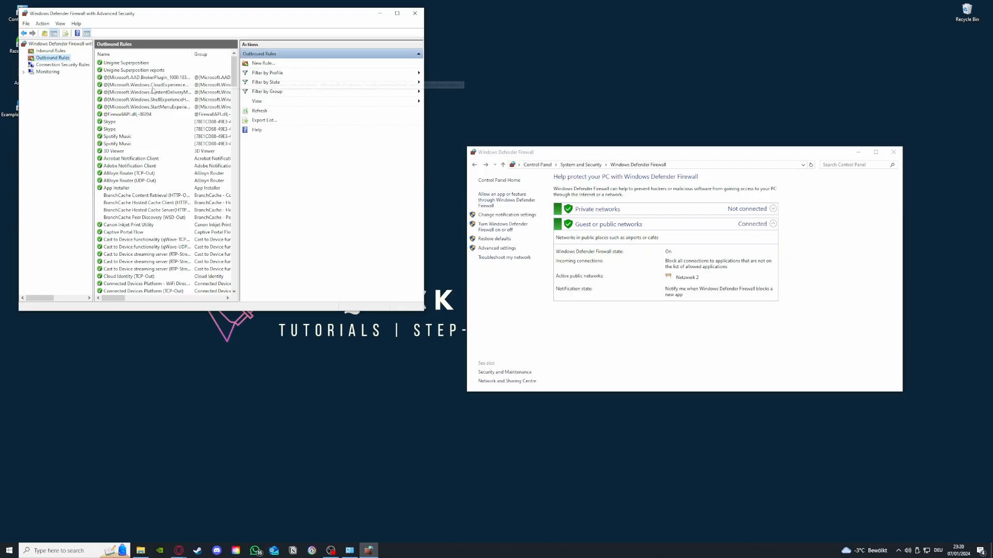
pyautogui.moveTo(234, 70); pyautogui.dragTo(106, 210)
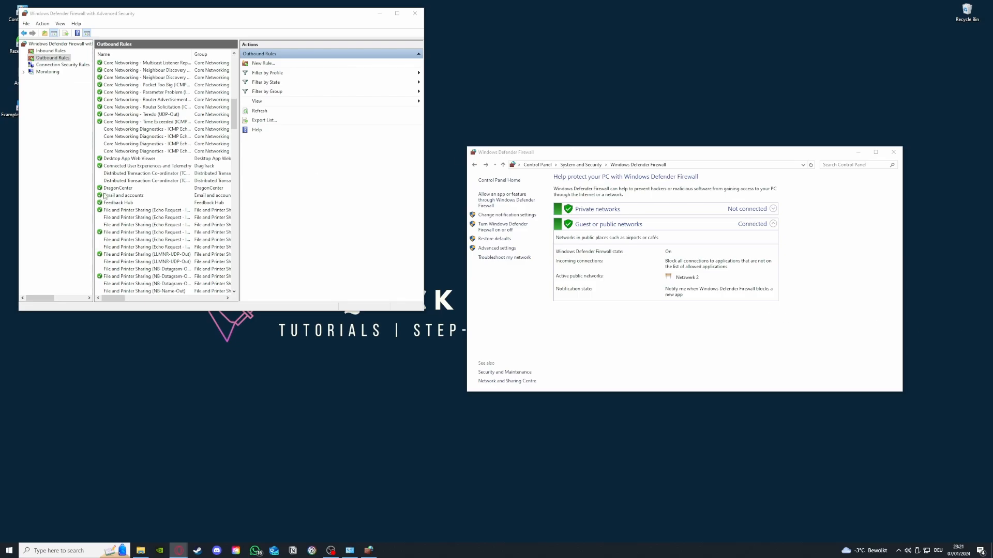
pyautogui.scroll(10, 105, 196)
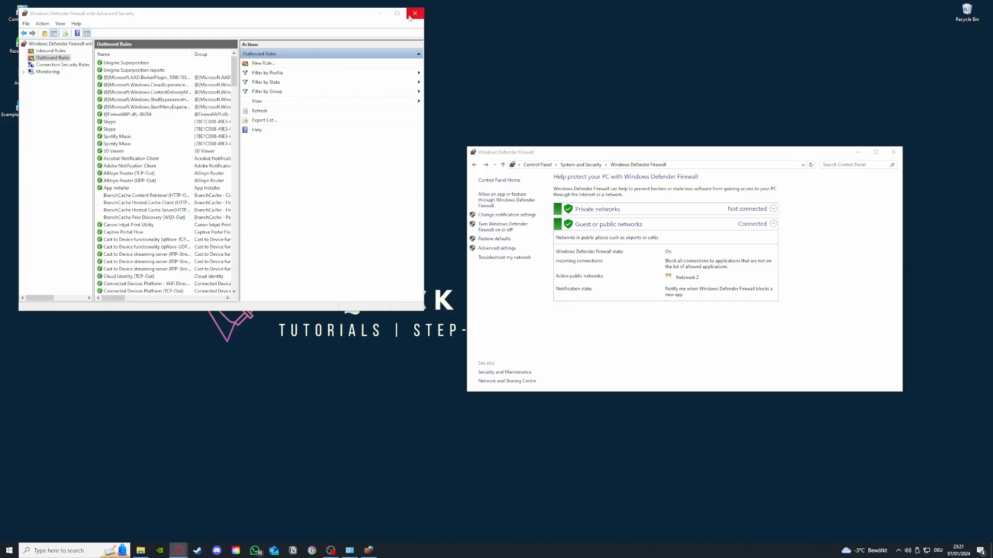
# View the inbound and outbound rules once more, and close both firewall windows
pyautogui.click(42, 51)
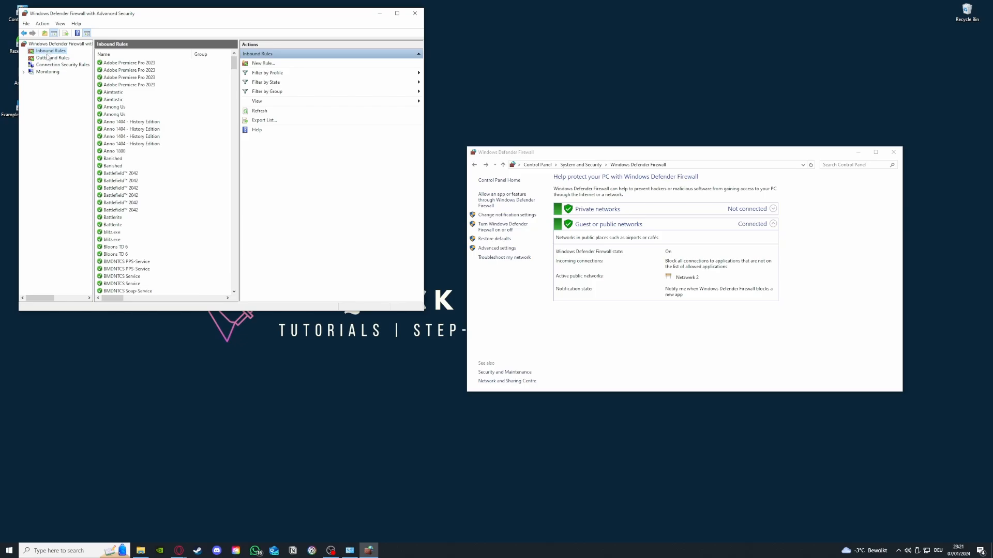
pyautogui.click(48, 59)
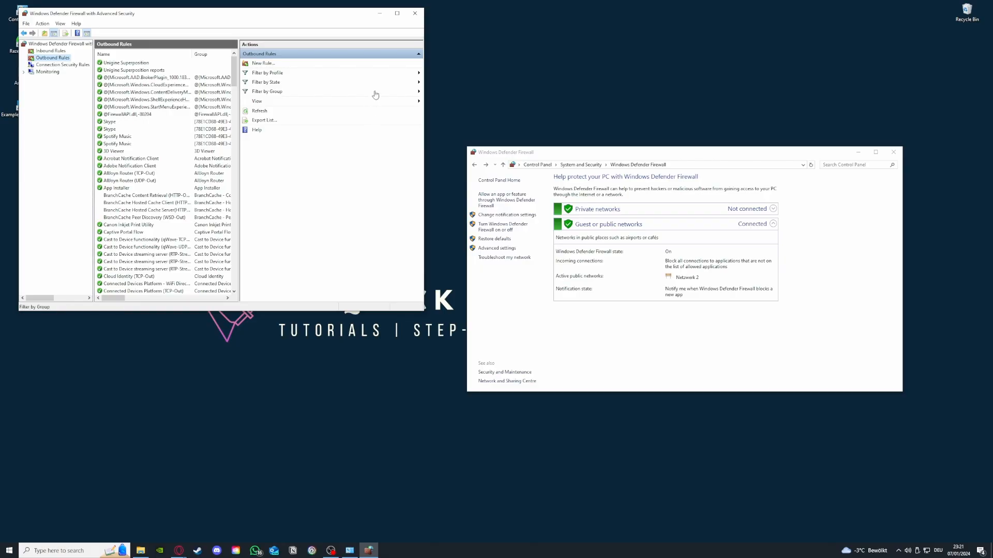
pyautogui.click(414, 13)
pyautogui.click(893, 153)
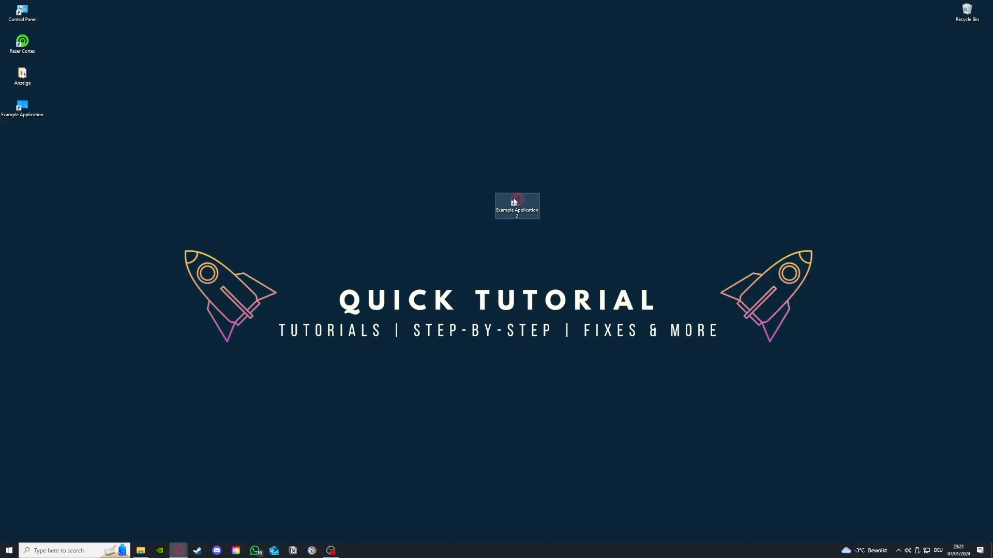
# Move the Example Application 2 shortcut on the desktop to a free spot above the Quick Tutorial title, and deselect it
pyautogui.moveTo(517, 202); pyautogui.dragTo(382, 171)
pyautogui.click(621, 234)
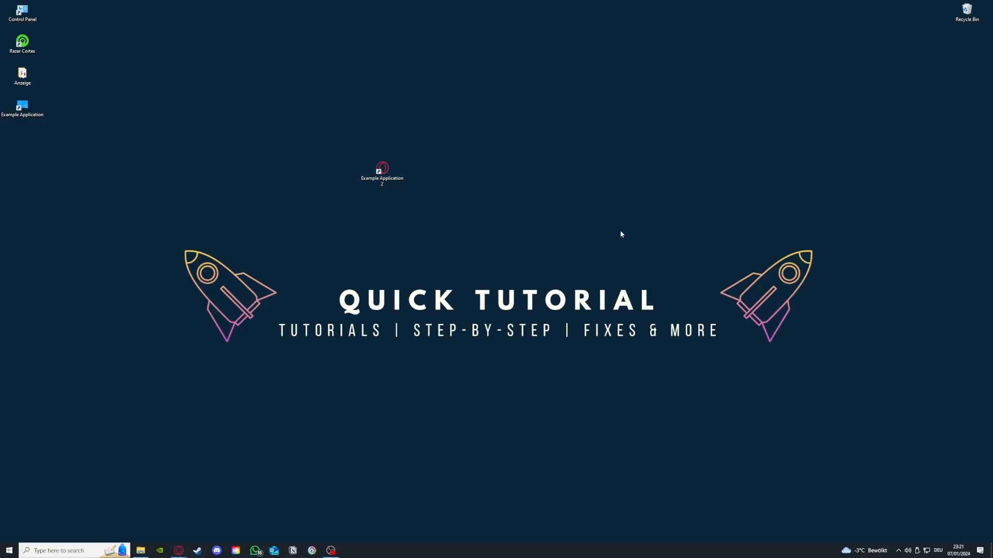